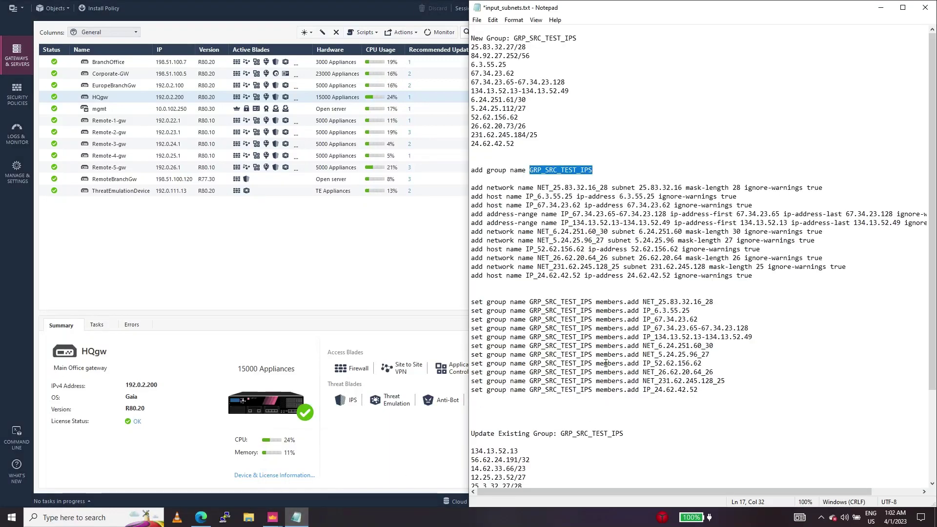
# - Copy the five new-group addresses starting at 134.13.52.13 to the top of the Update Existing Group list
pyautogui.click(559, 295)
pyautogui.scroll(-1, 559, 295)
pyautogui.scroll(-3, 559, 297)
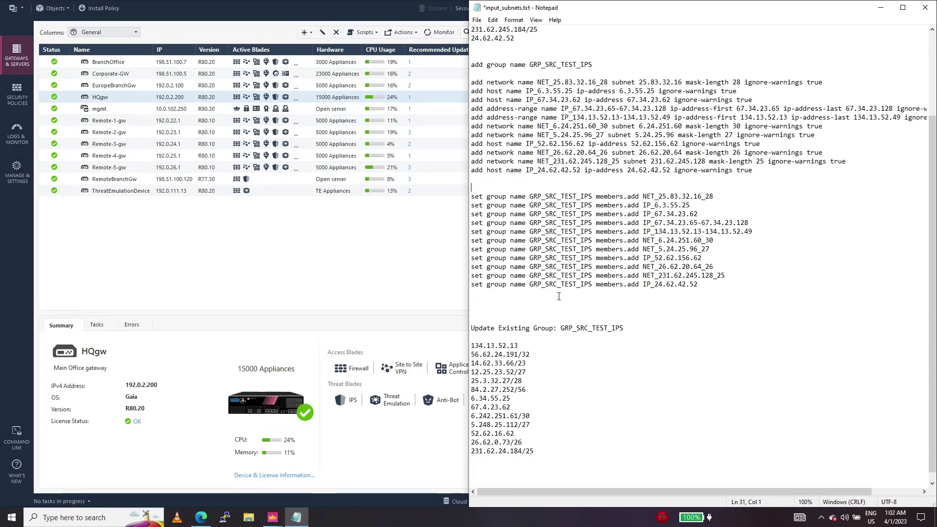
pyautogui.scroll(4, 561, 321)
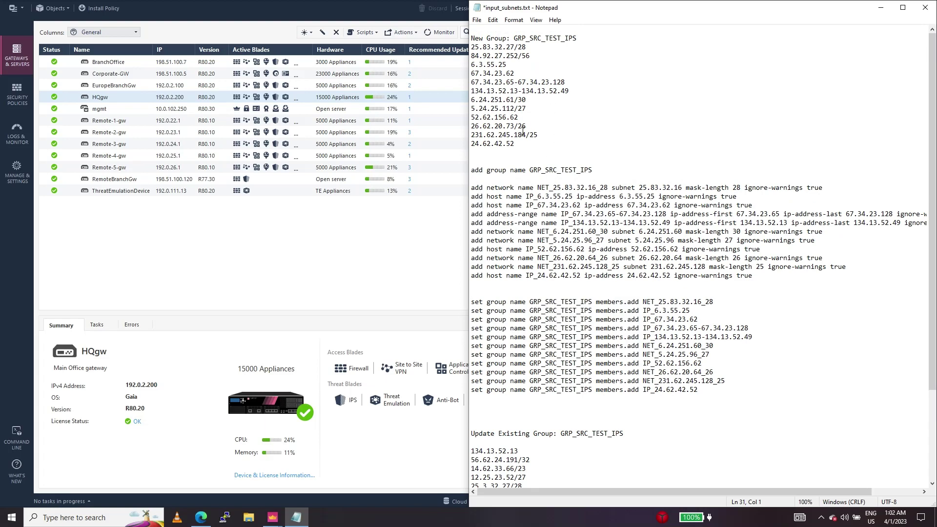
pyautogui.moveTo(529, 126); pyautogui.dragTo(470, 92)
pyautogui.hotkey('ctrl', 'c')
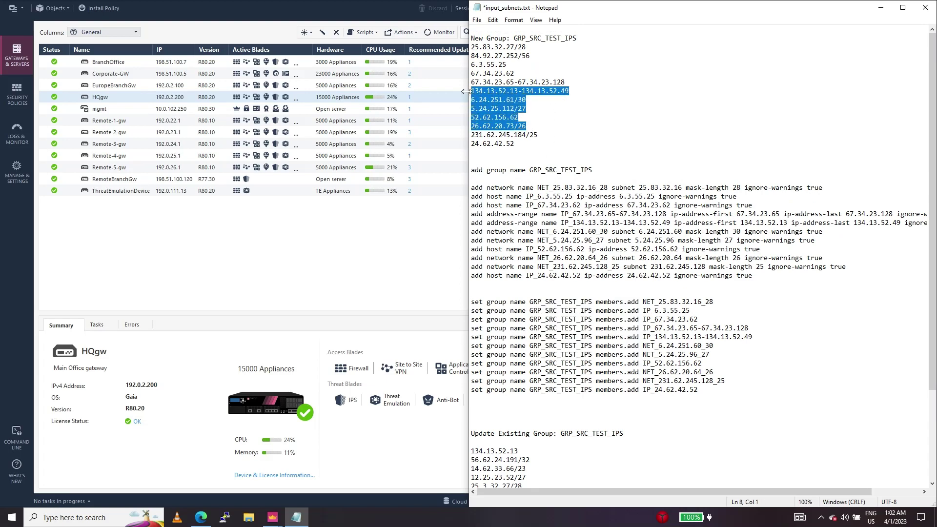
pyautogui.scroll(-3, 504, 361)
pyautogui.click(503, 361)
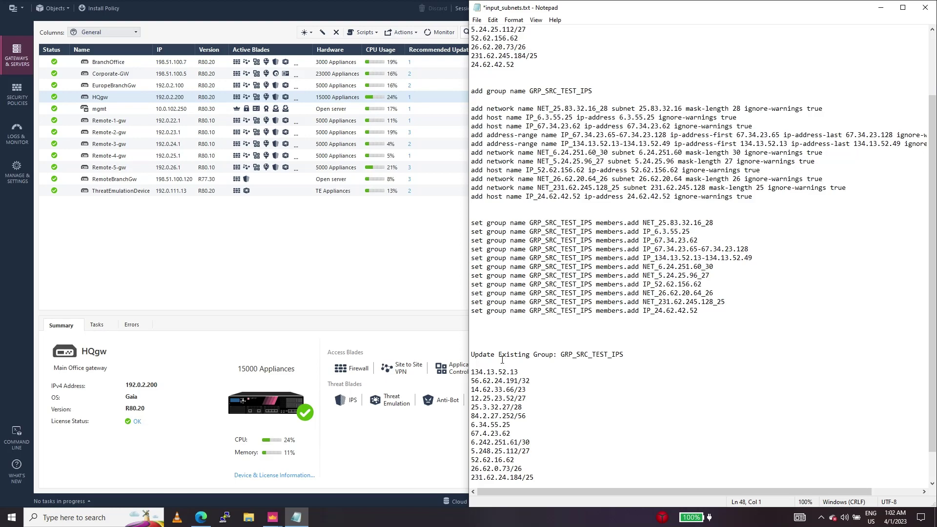
pyautogui.hotkey('ctrl', 'v')
# - Select and copy all 18 addresses in the Update Existing Group list for the script generator
pyautogui.scroll(-3, 545, 344)
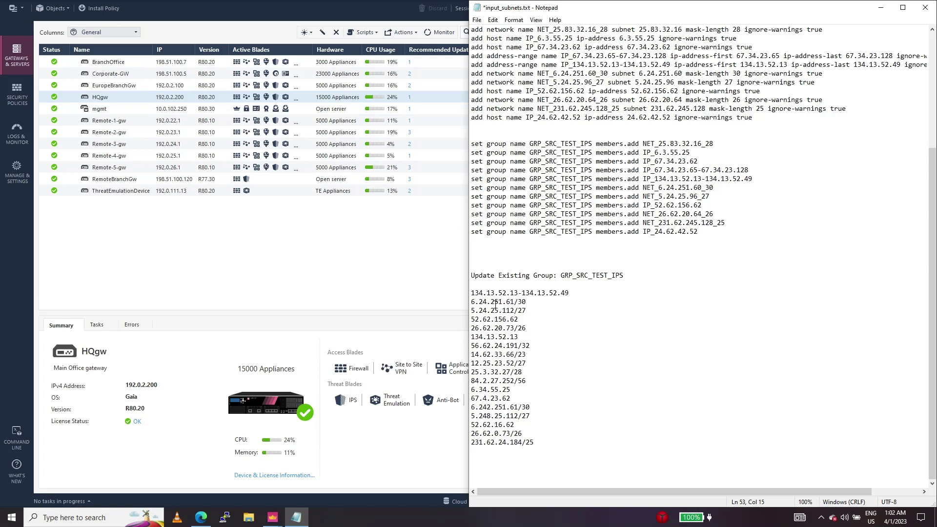
pyautogui.moveTo(534, 443); pyautogui.dragTo(464, 294)
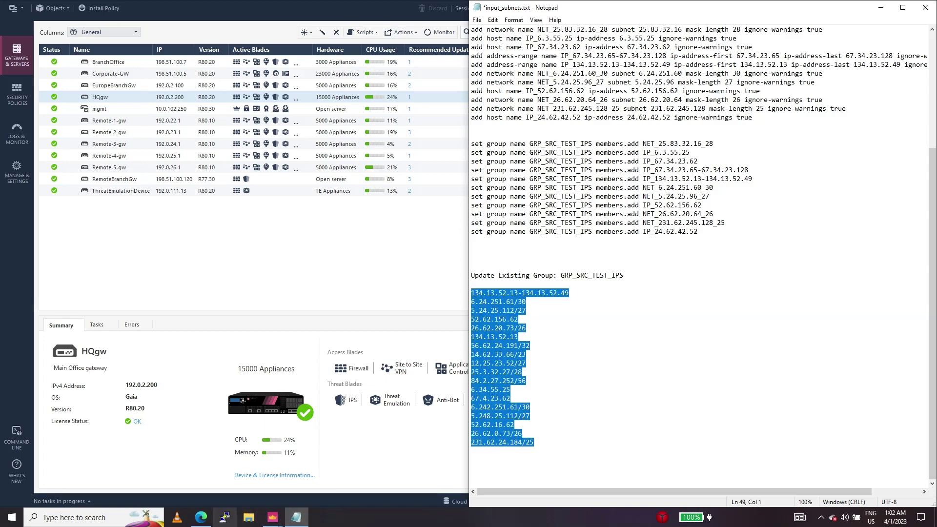
pyautogui.moveTo(207, 524)
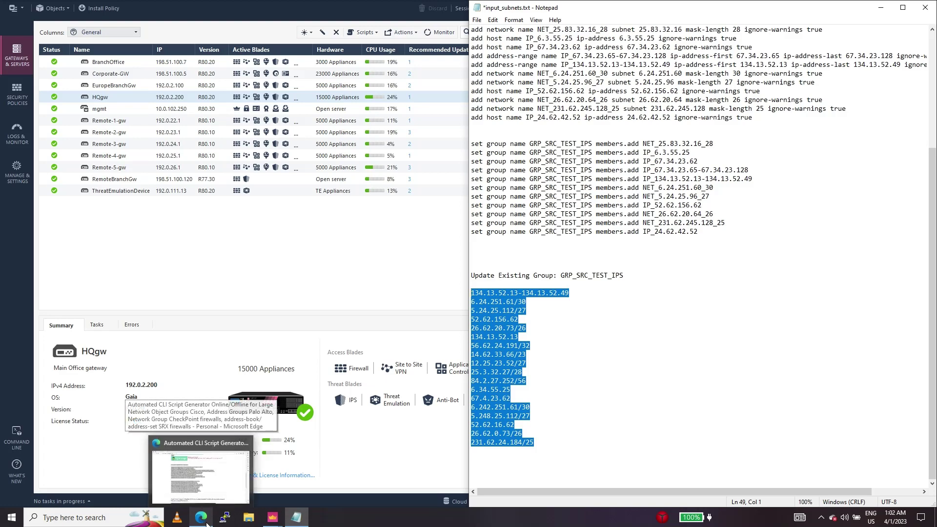
pyautogui.click(207, 524)
# - Reload the generator page, choose the Check Point network group generator, paste the address list and submit
pyautogui.scroll(15, 117, 73)
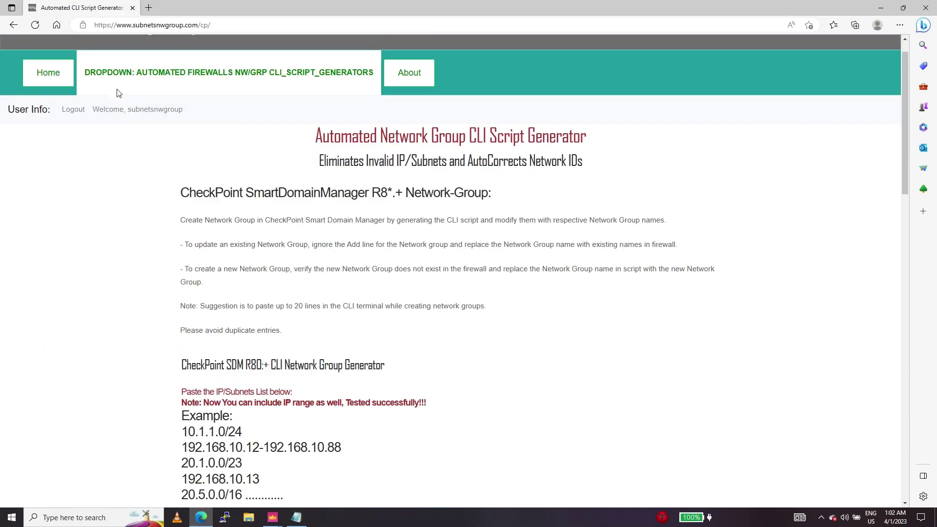
pyautogui.click(35, 25)
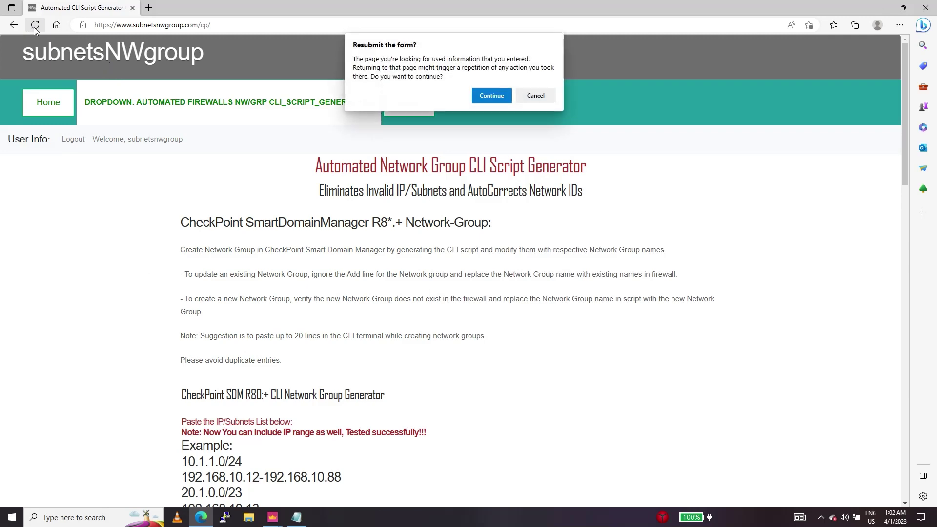
pyautogui.click(492, 95)
pyautogui.moveTo(344, 102)
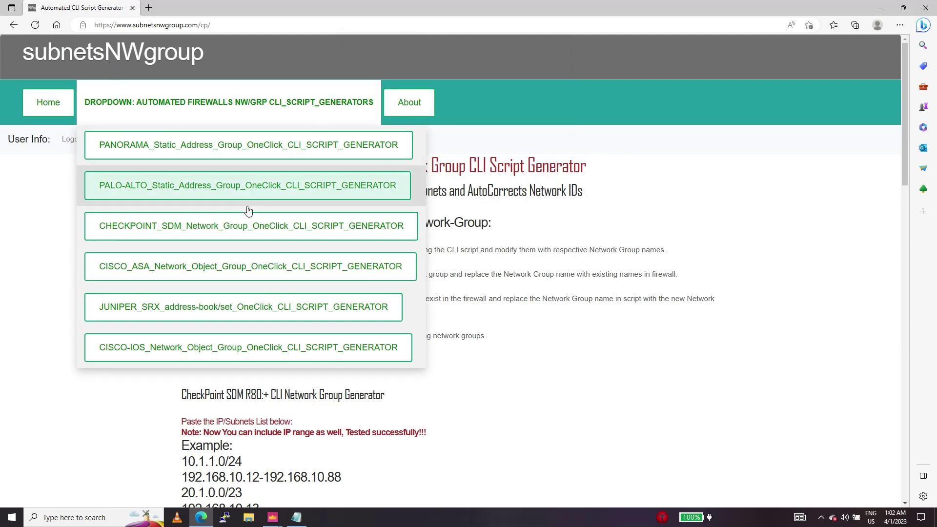
pyautogui.click(229, 225)
pyautogui.scroll(-7, 226, 222)
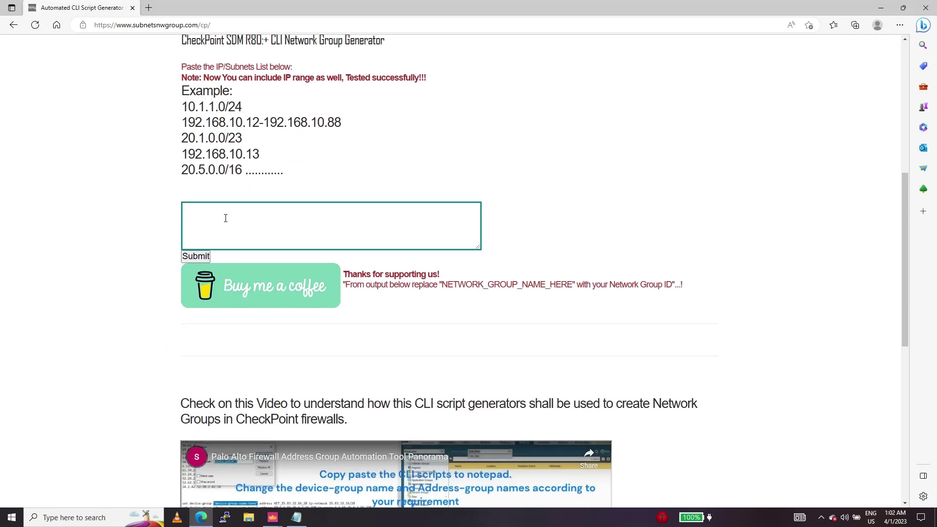
pyautogui.hotkey('ctrl', 'v')
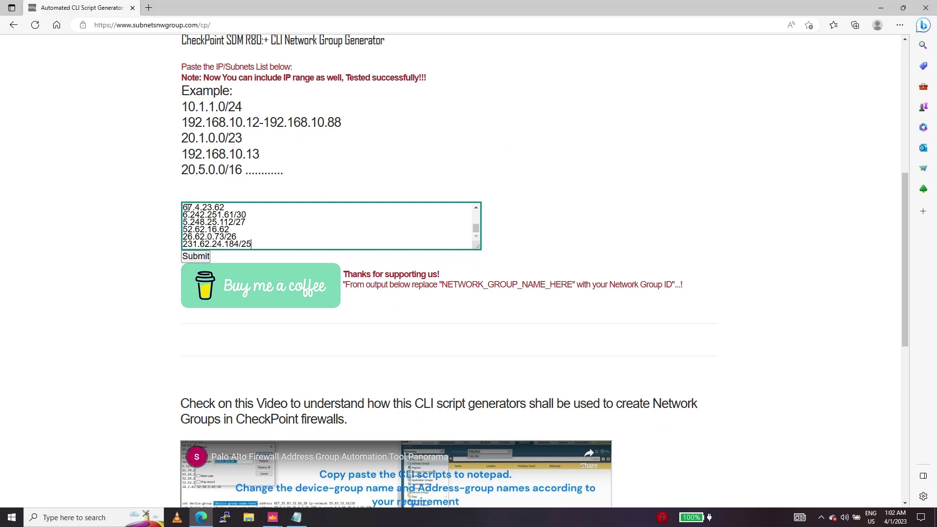
pyautogui.click(191, 257)
# - Copy the generated add and set command lines for pasting at the end of the Notepad notes
pyautogui.scroll(-13, 169, 55)
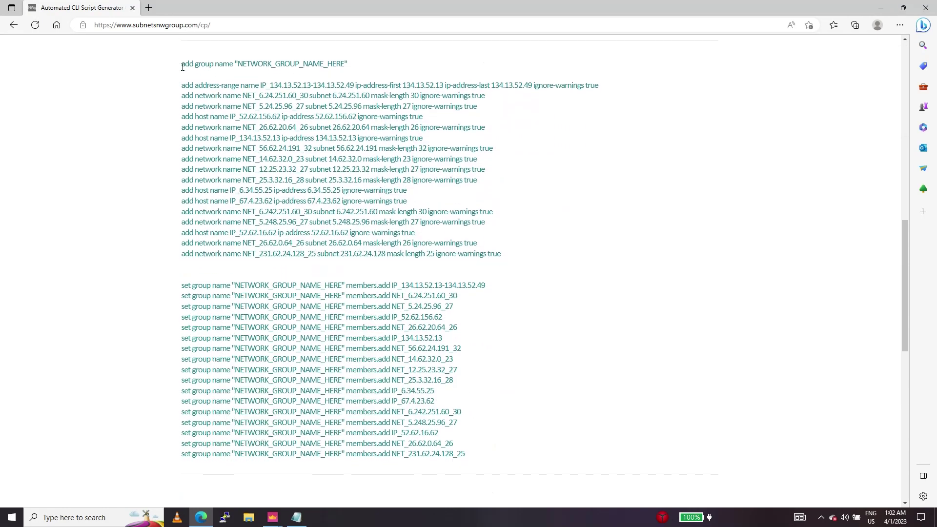
pyautogui.moveTo(183, 68); pyautogui.dragTo(364, 68)
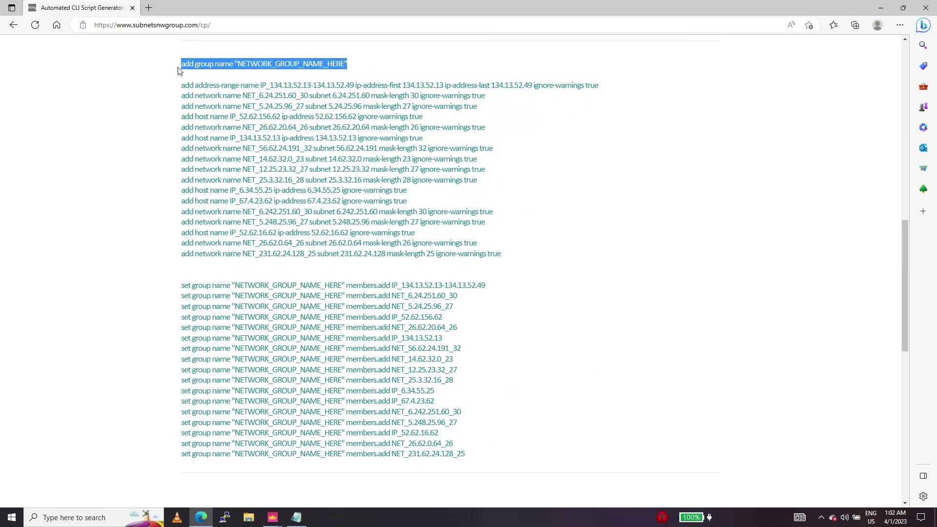
pyautogui.moveTo(181, 85); pyautogui.dragTo(469, 457)
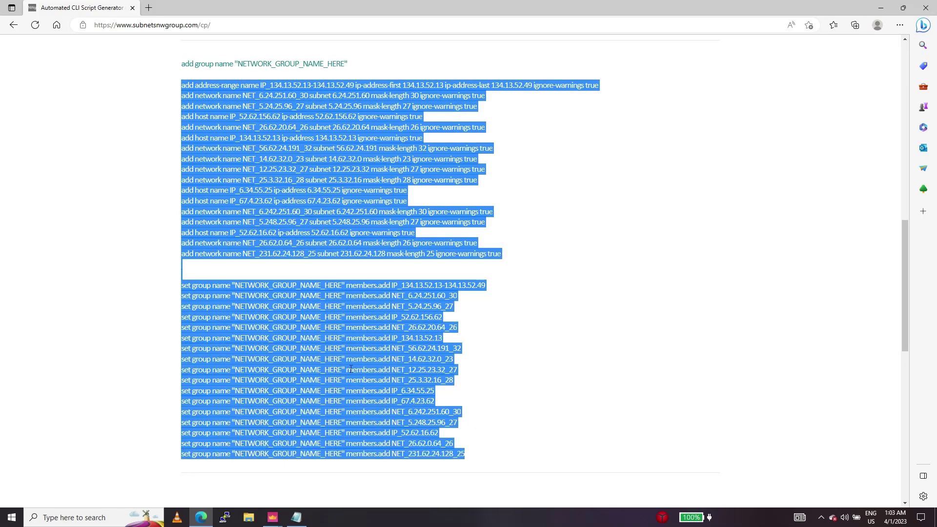
pyautogui.rightClick(351, 188)
pyautogui.click(375, 196)
pyautogui.click(297, 518)
pyautogui.click(555, 465)
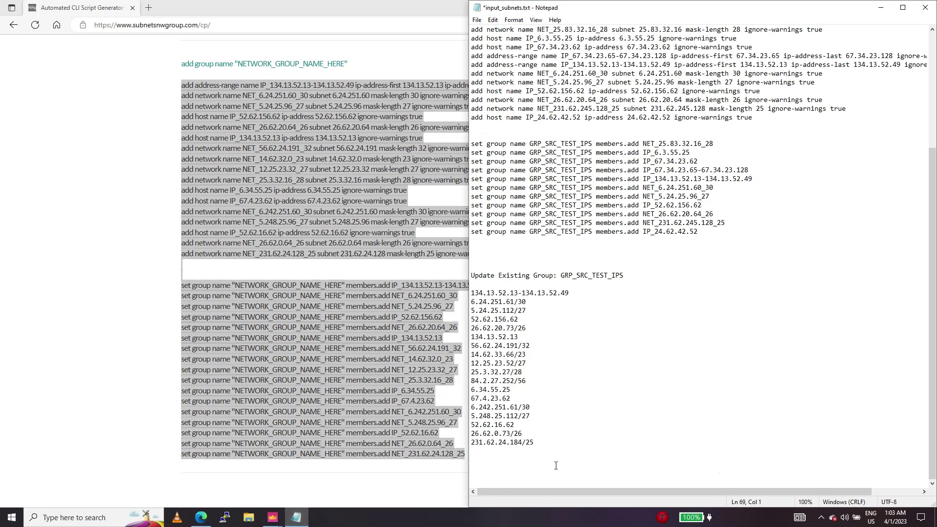
# - Paste the generated add and set commands into Notepad below the address lists
pyautogui.hotkey('ctrl', 'v')
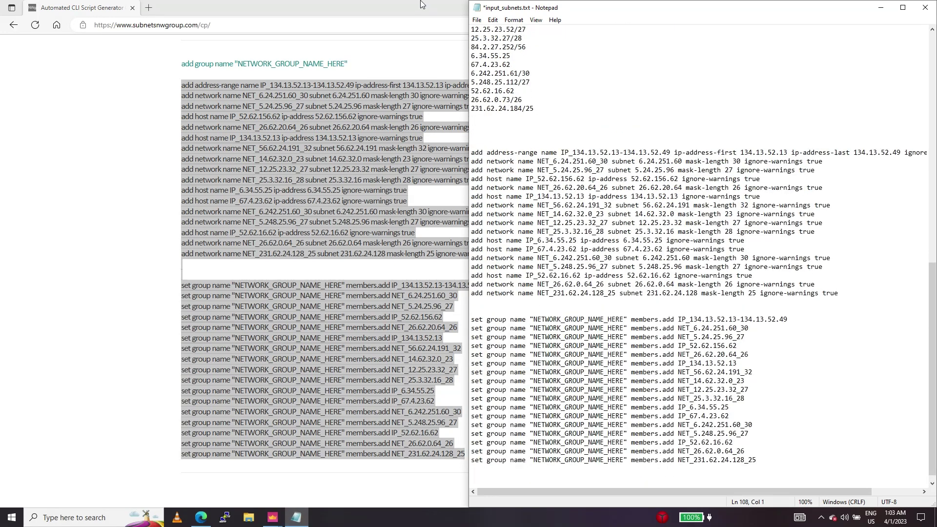
pyautogui.scroll(7, 588, 182)
pyautogui.doubleClick(588, 127)
pyautogui.scroll(-7, 626, 305)
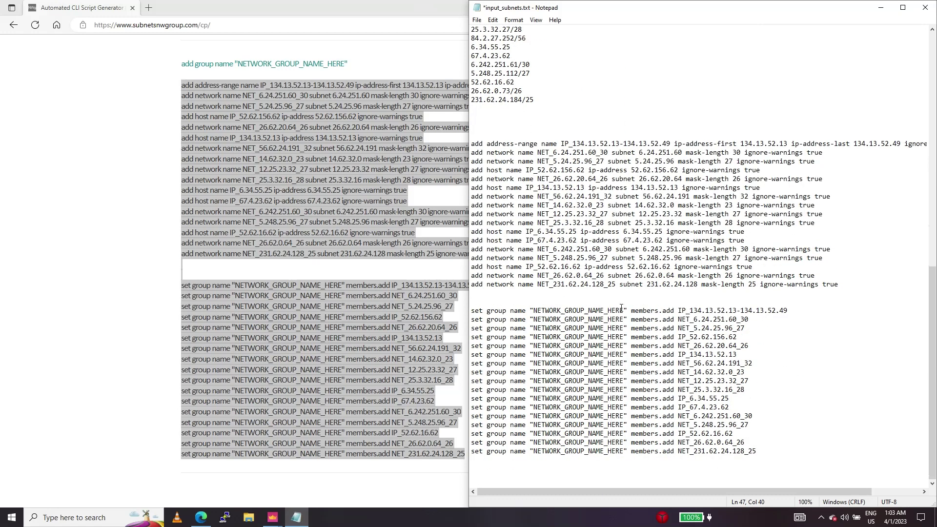
pyautogui.moveTo(627, 305); pyautogui.dragTo(529, 311)
# - Replace every NETWORK_GROUP_NAME_HERE placeholder with GRP_SRC_TEST_IPS using Replace All
pyautogui.click(493, 19)
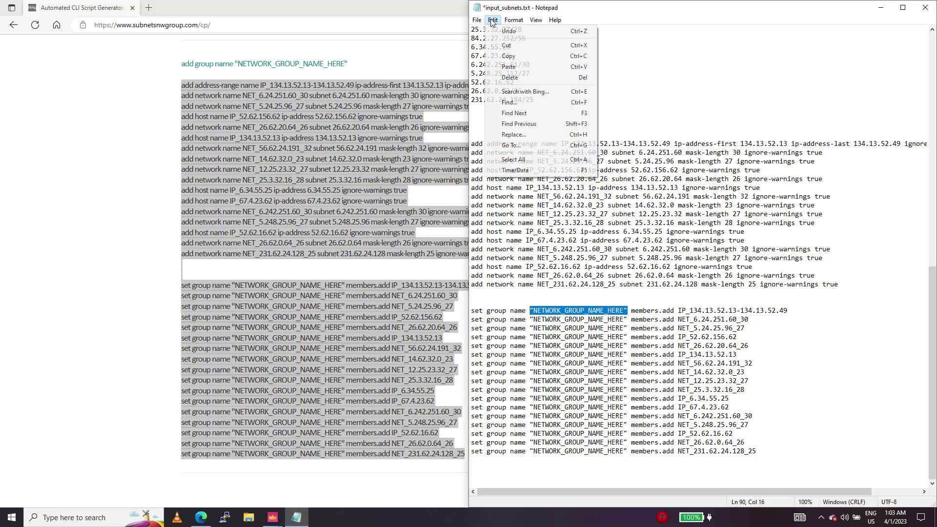
pyautogui.click(517, 136)
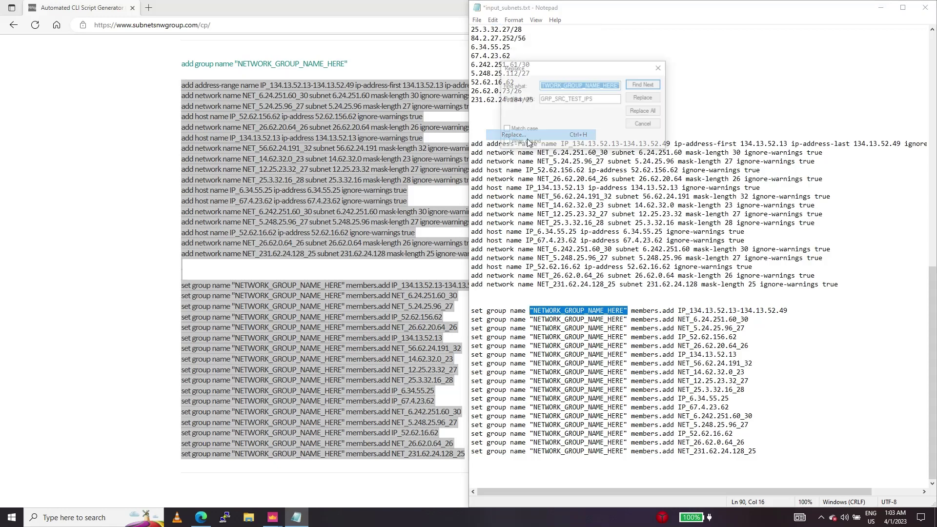
pyautogui.click(606, 100)
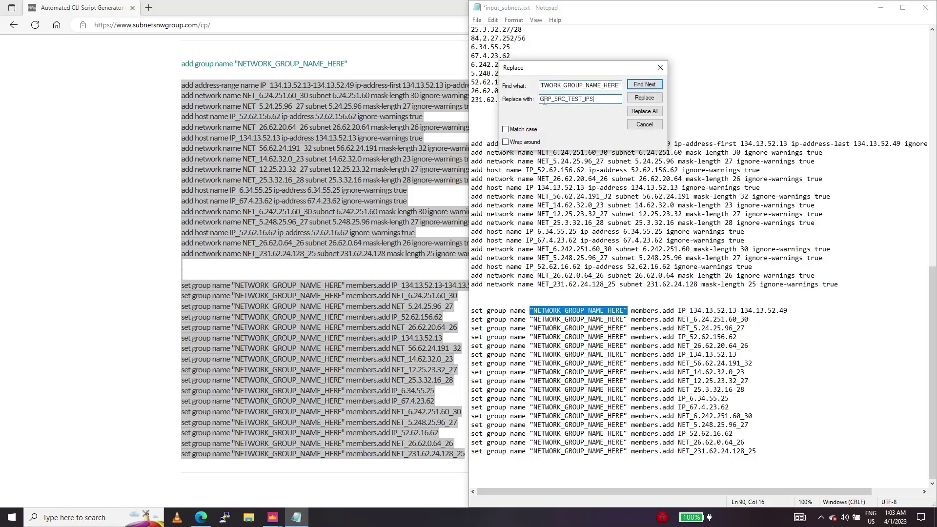
pyautogui.click(644, 112)
pyautogui.scroll(-5, 558, 275)
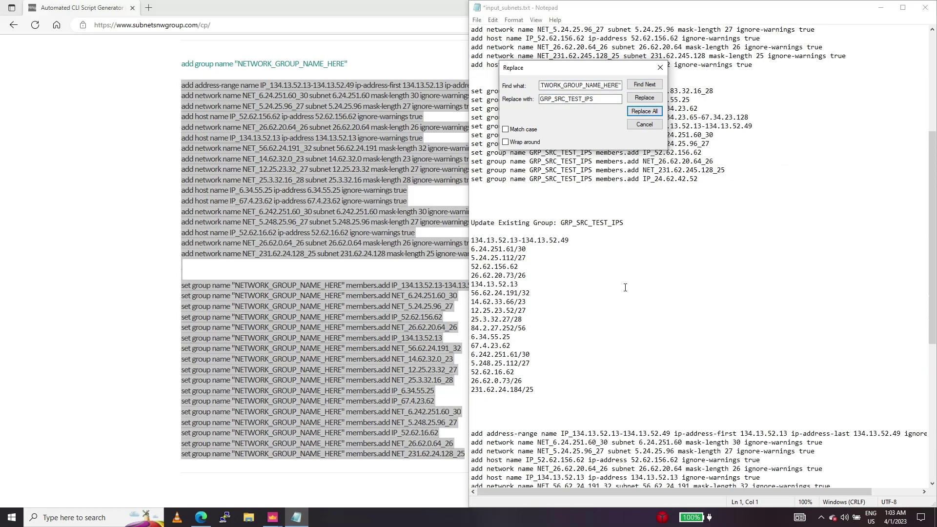
pyautogui.scroll(8, 559, 275)
pyautogui.scroll(-3, 558, 275)
pyautogui.click(660, 67)
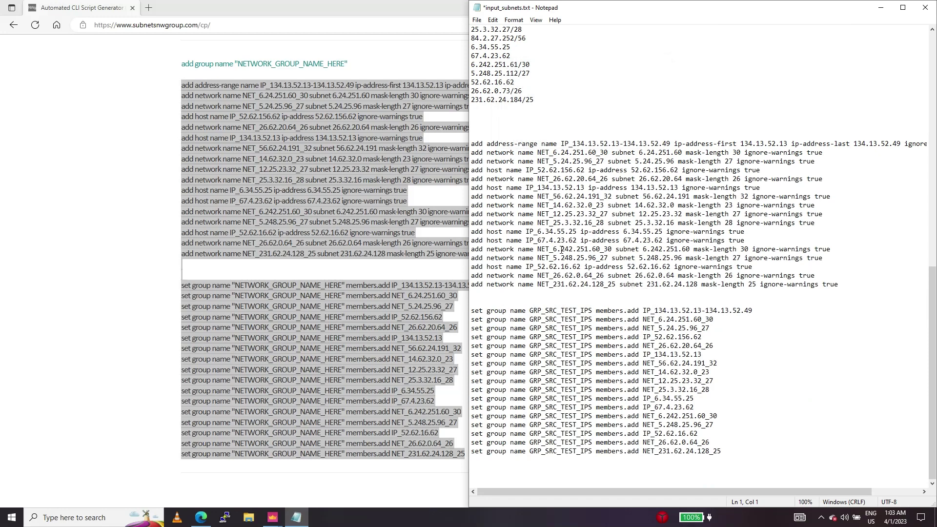
pyautogui.scroll(5, 596, 123)
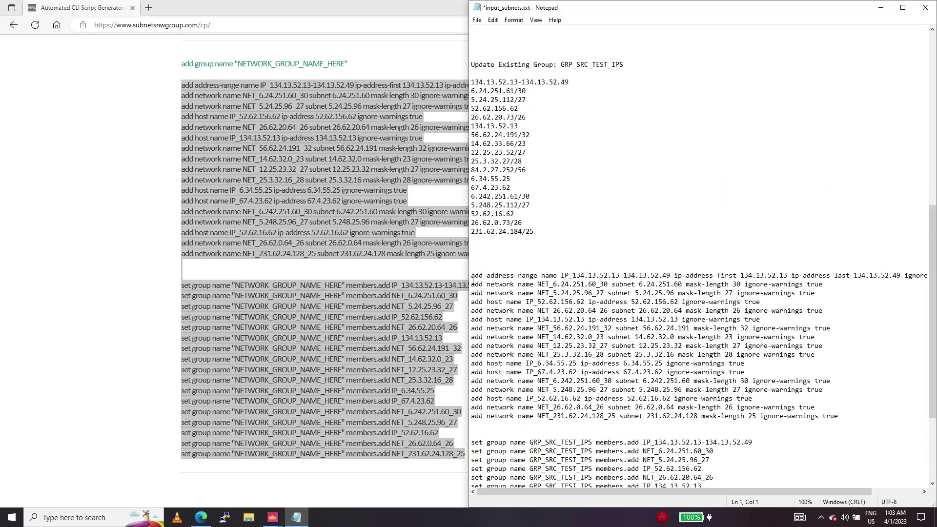
# - Copy the first ten add-object commands and run them in SmartConsole's command line
pyautogui.moveTo(272, 517)
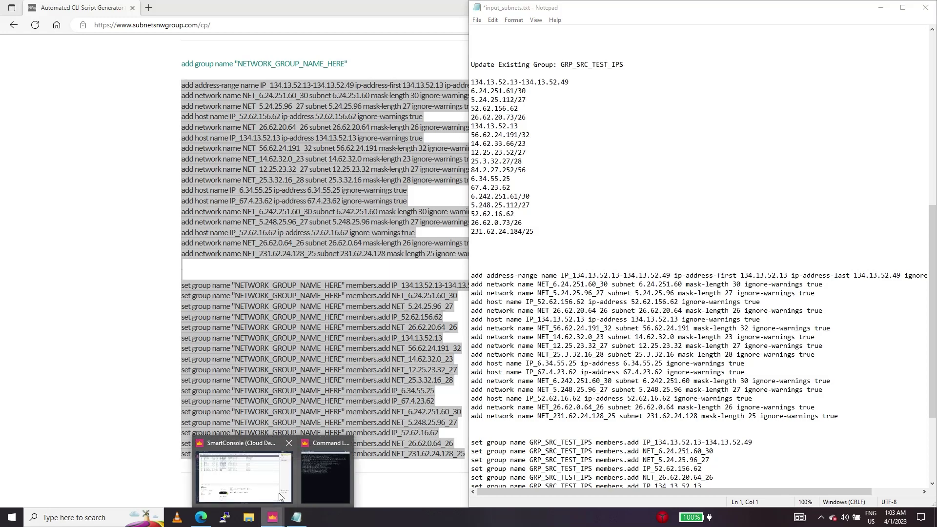
pyautogui.click(258, 493)
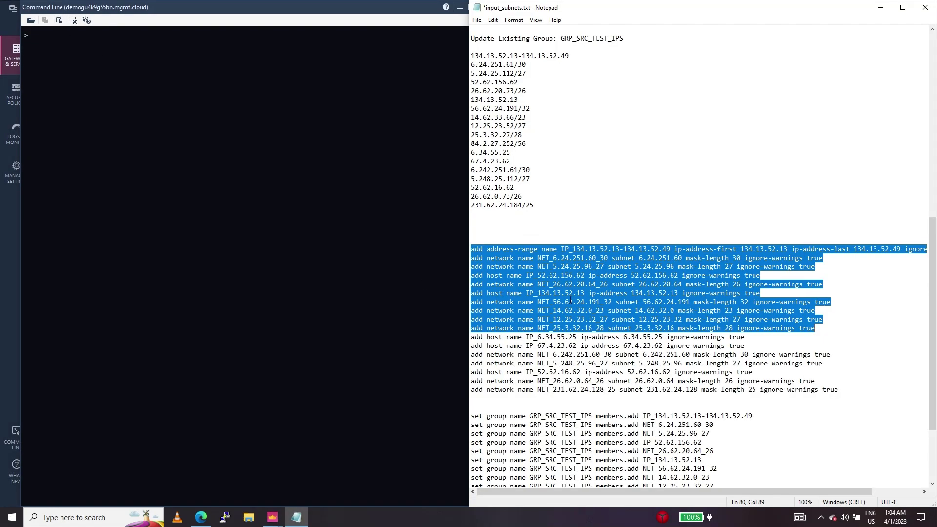
pyautogui.rightClick(591, 288)
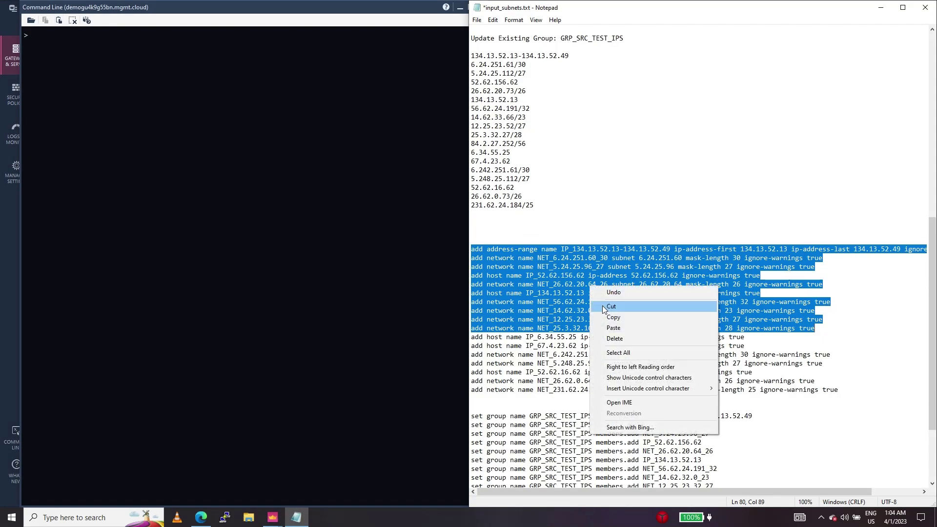
pyautogui.click(612, 318)
pyautogui.click(58, 20)
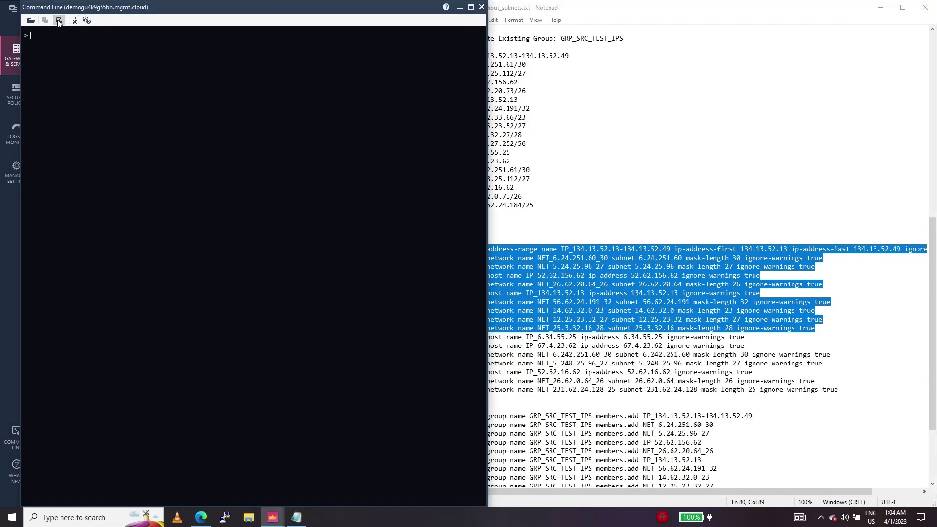
pyautogui.click(59, 20)
pyautogui.press('Return')
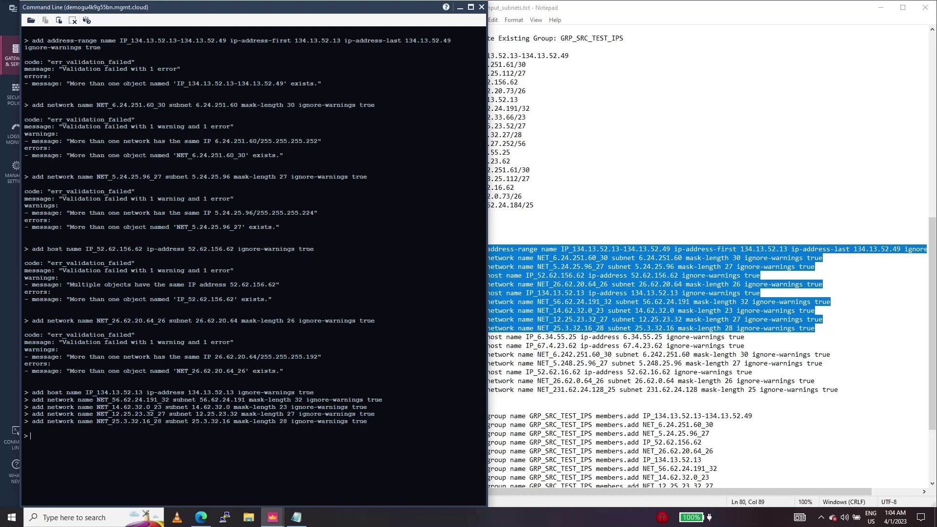
# - Review the already-exists errors for objects like NET_6.24.251.60_30 and NET_5.24.25.96_27, then select the remaining seven add commands
pyautogui.moveTo(24, 76); pyautogui.dragTo(358, 80)
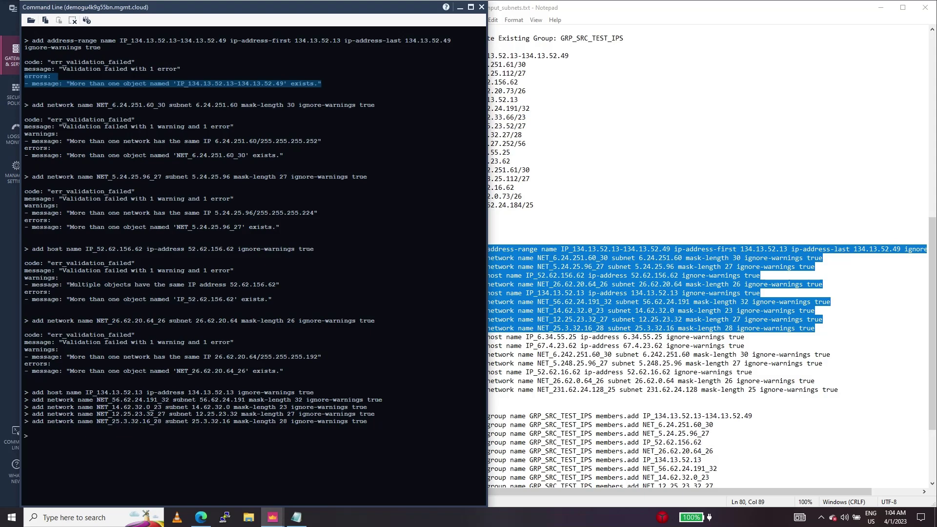
pyautogui.moveTo(26, 148); pyautogui.dragTo(18, 162)
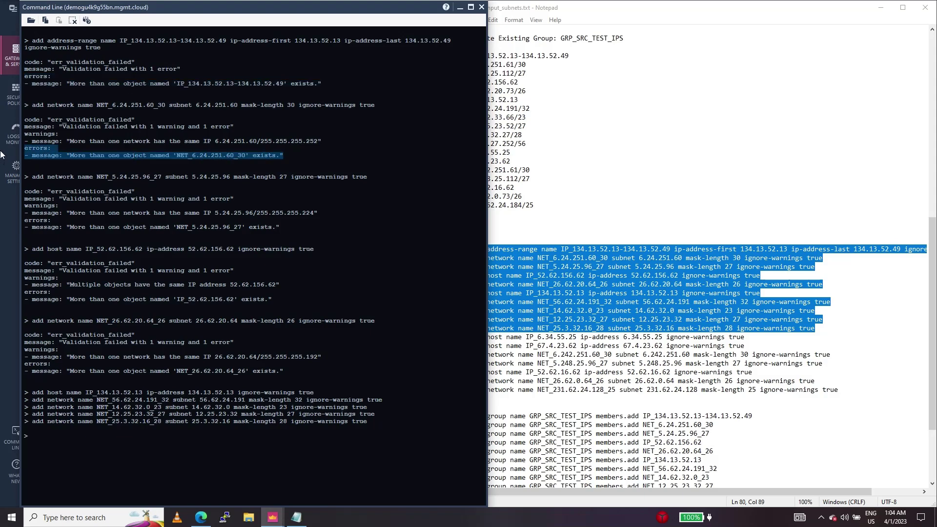
pyautogui.moveTo(25, 220); pyautogui.dragTo(279, 228)
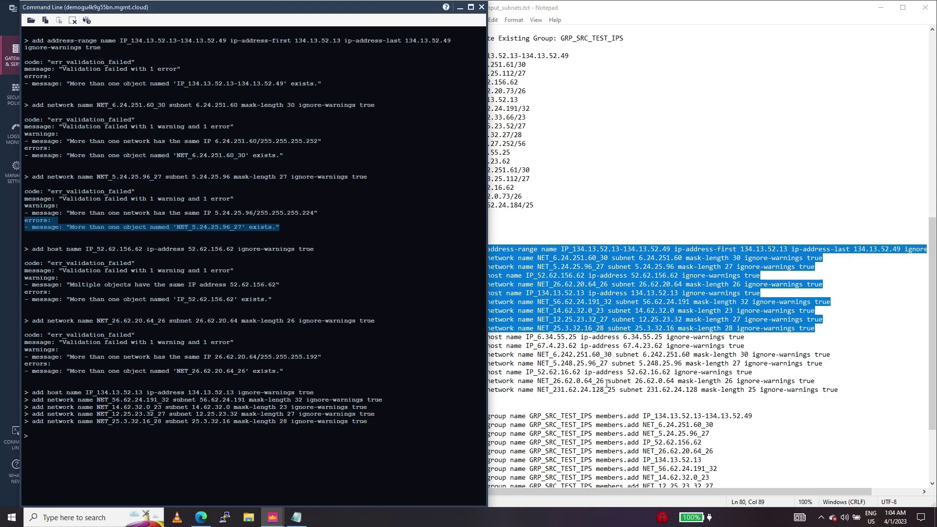
pyautogui.moveTo(843, 395); pyautogui.dragTo(471, 338)
# - Copy the remaining seven add-object commands and run them in the command line
pyautogui.rightClick(596, 360)
pyautogui.click(619, 389)
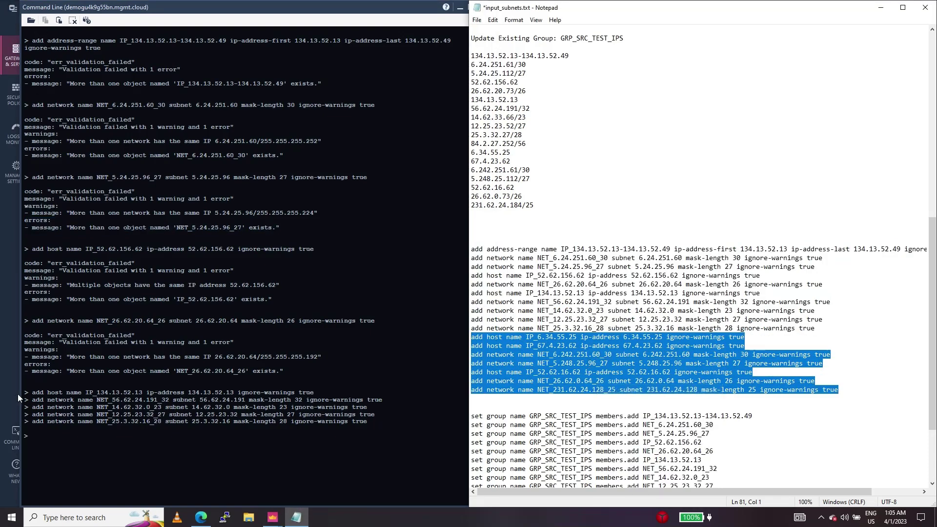
pyautogui.click(54, 27)
pyautogui.hotkey('ctrl', 'v')
# - Run the remaining set group commands adding members to GRP_SRC_TEST_IPS, then close the command line
pyautogui.scroll(-4, 716, 395)
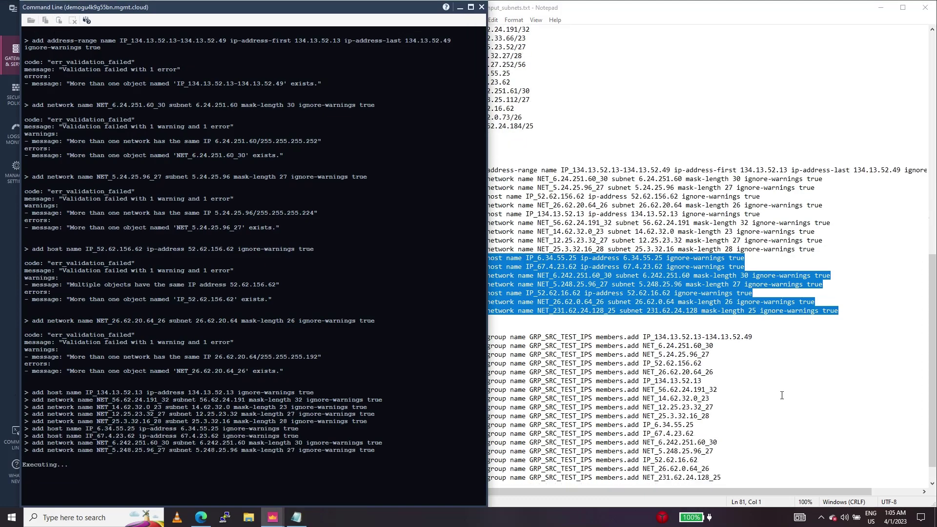
pyautogui.moveTo(717, 395); pyautogui.dragTo(722, 425)
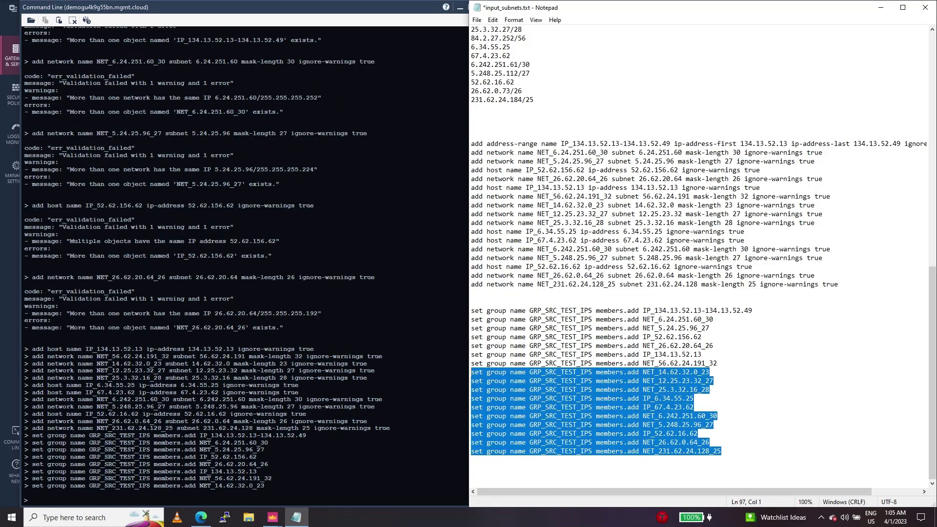
pyautogui.click(59, 21)
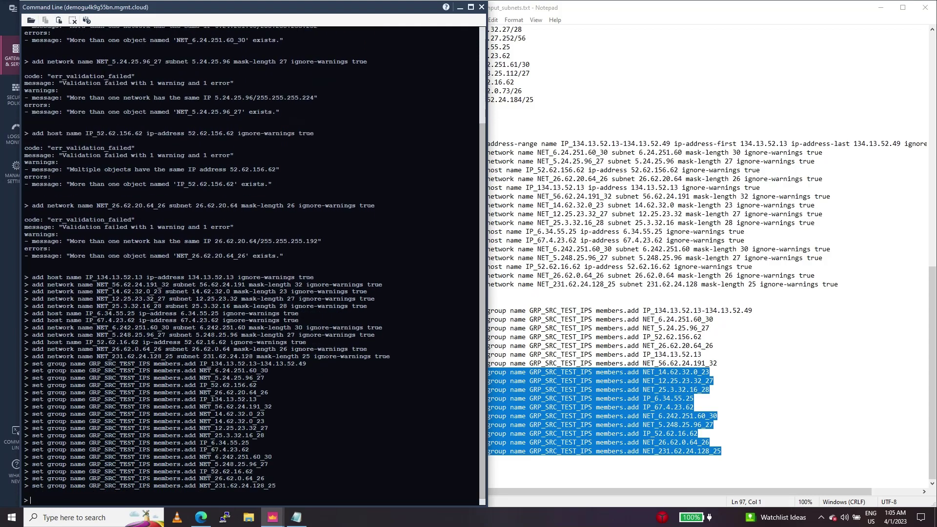
pyautogui.click(481, 6)
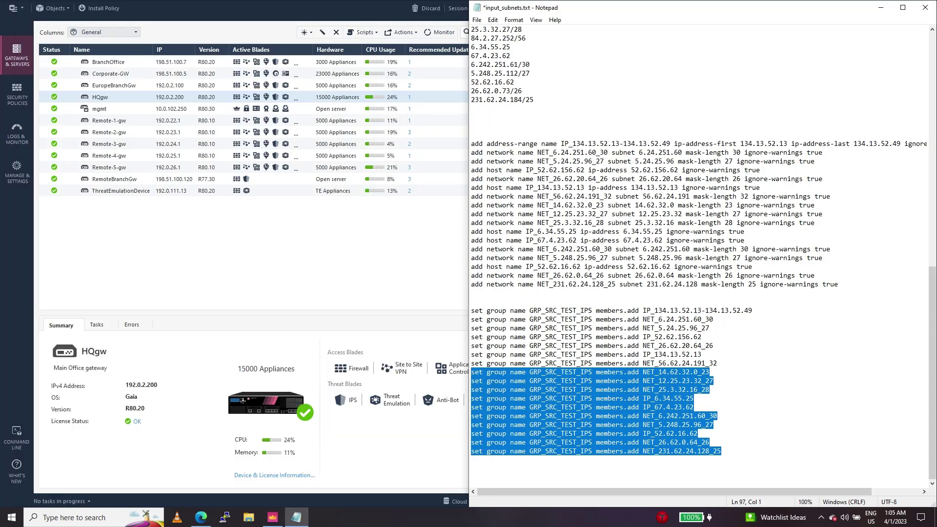
# - Open the GRP_SRC_TEST_IPS group and compare its members against the script's NET_231.62.24.128_25 entry
pyautogui.click(881, 7)
pyautogui.doubleClick(863, 93)
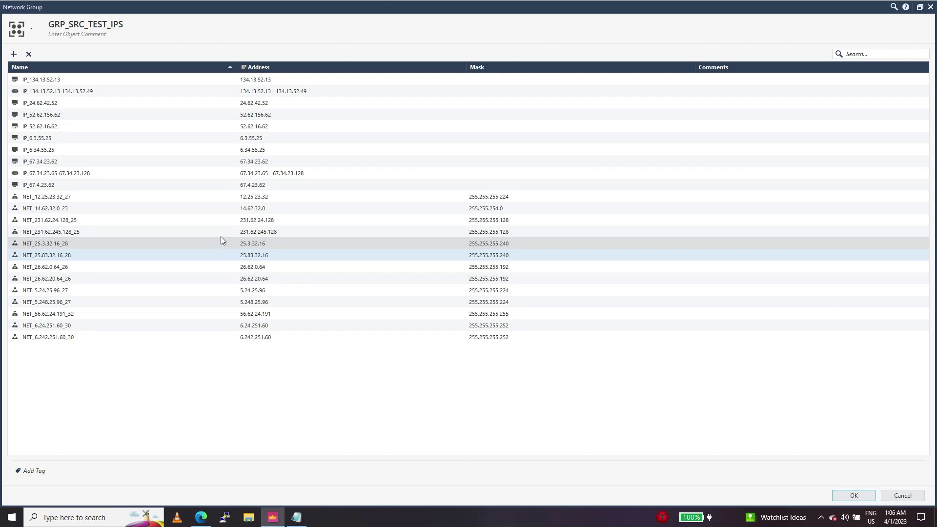
pyautogui.click(296, 518)
pyautogui.scroll(6, 585, 332)
pyautogui.moveTo(522, 258); pyautogui.dragTo(471, 257)
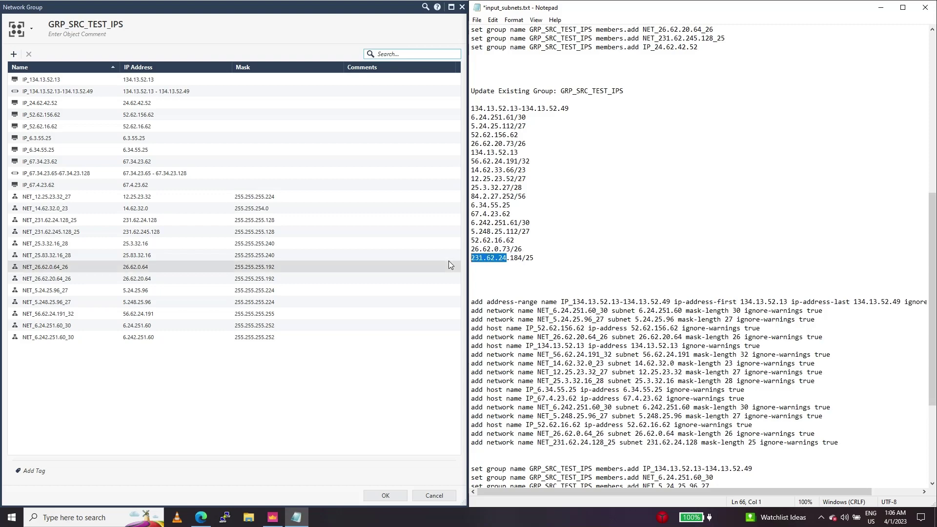
pyautogui.scroll(-6, 539, 288)
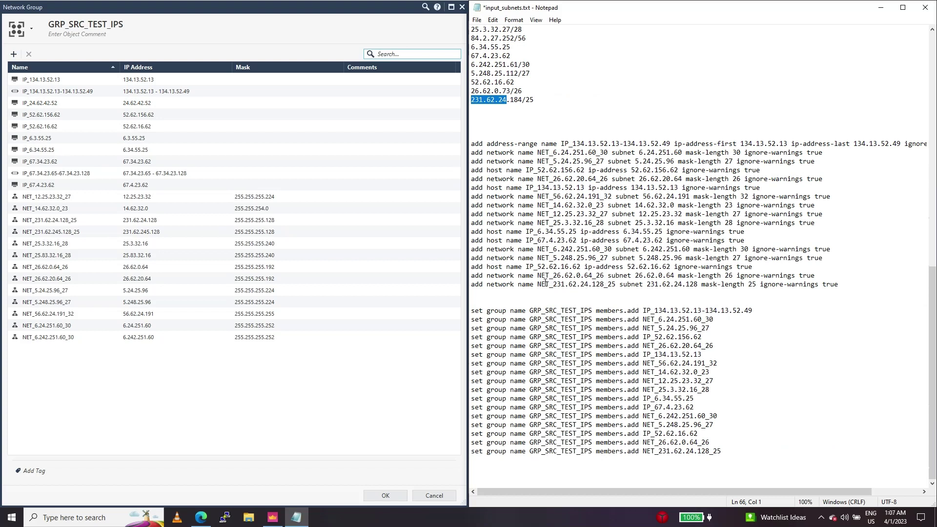
pyautogui.moveTo(540, 283); pyautogui.dragTo(615, 286)
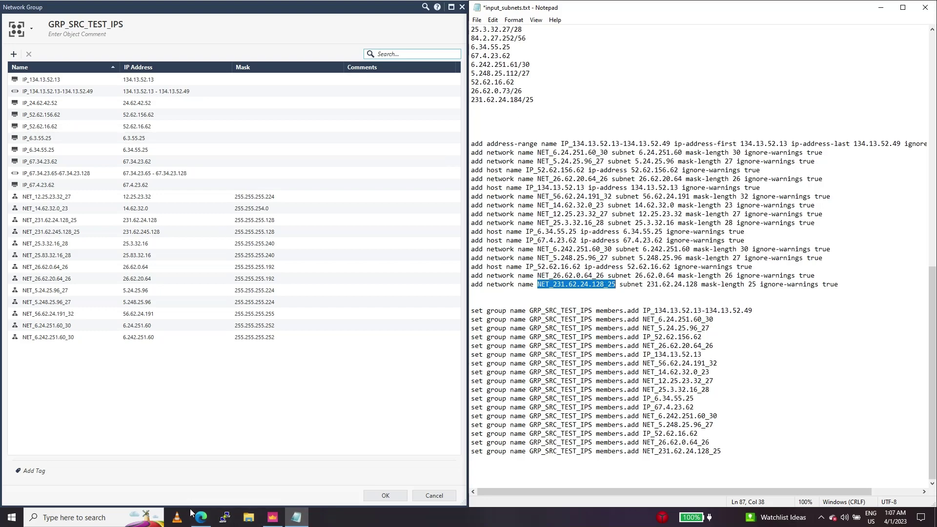
pyautogui.click(202, 520)
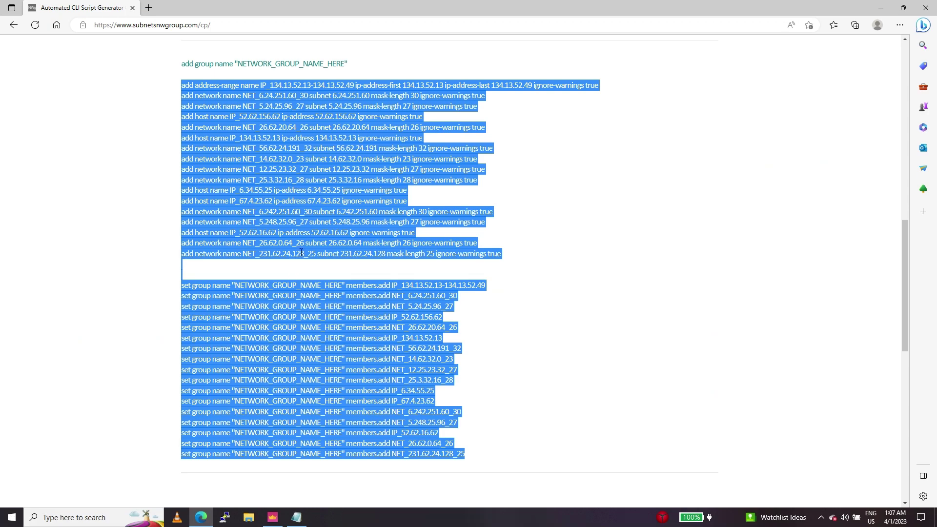
pyautogui.click(880, 15)
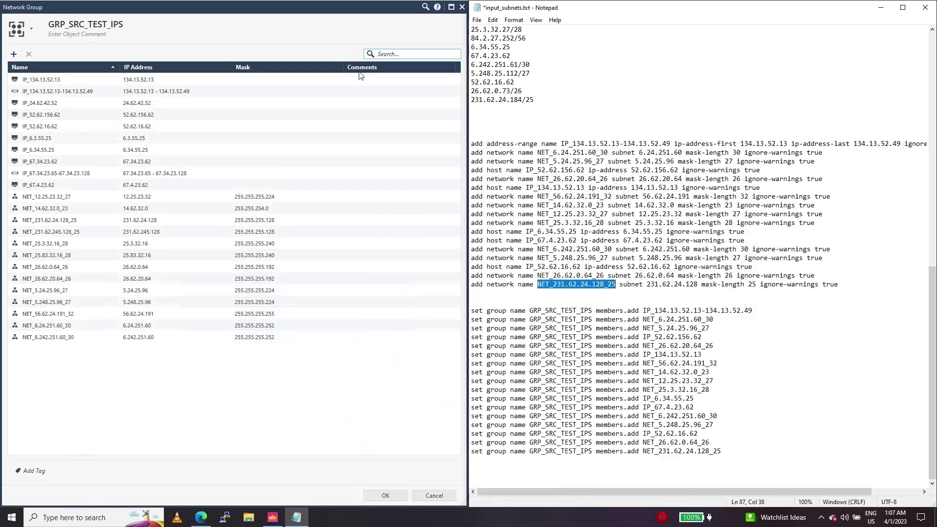
# - Search the group's members for 231.62.24, then for 6.242.251
pyautogui.click(390, 53)
pyautogui.write('231.62.24')
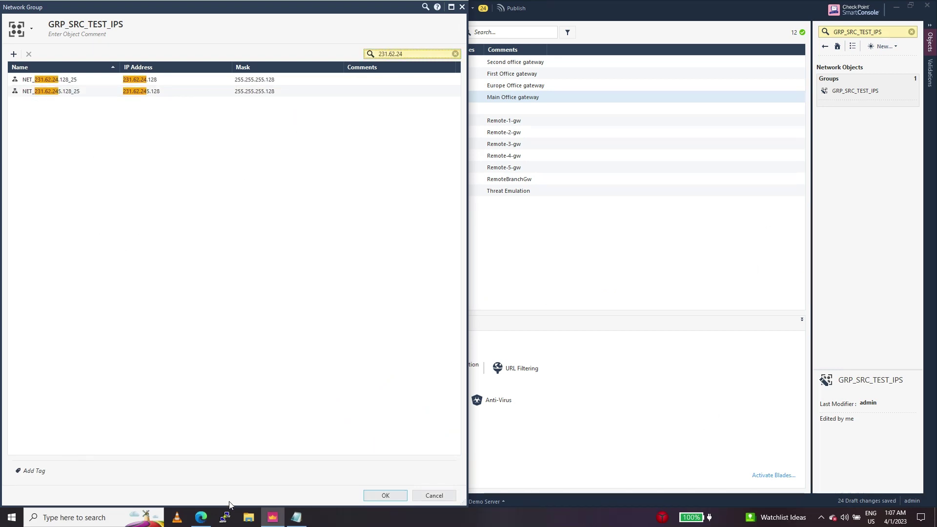
pyautogui.click(297, 518)
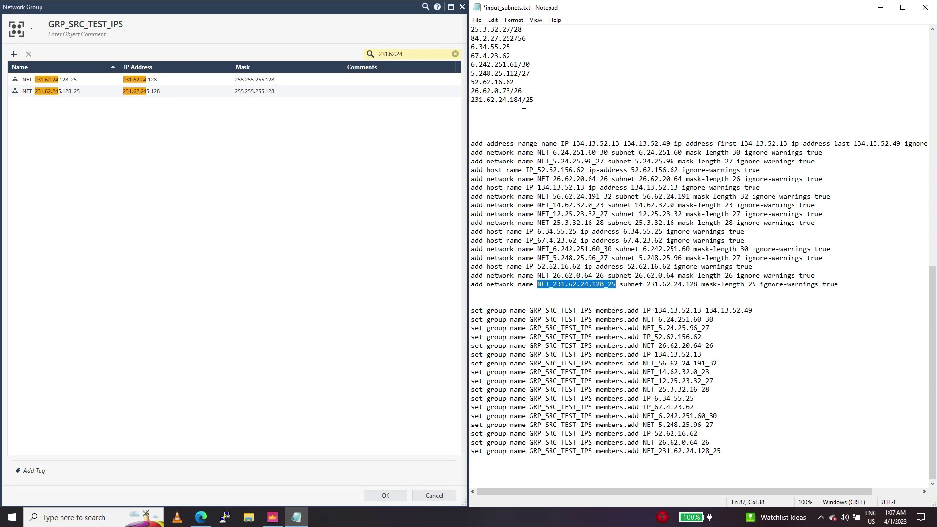
pyautogui.scroll(3, 506, 120)
pyautogui.moveTo(507, 143); pyautogui.dragTo(471, 144)
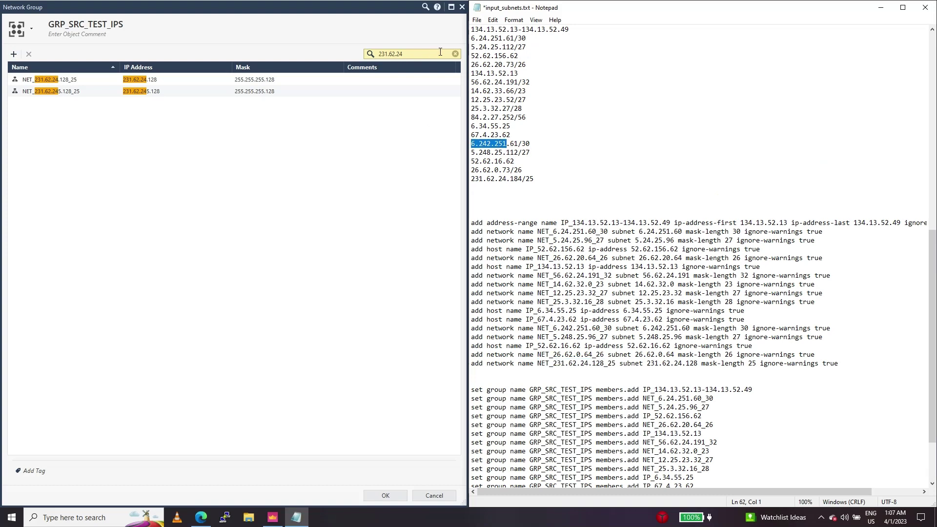
pyautogui.click(440, 52)
pyautogui.hotkey('ctrl', 'a')
pyautogui.press('BackSpace')
pyautogui.hotkey('ctrl', 'v')
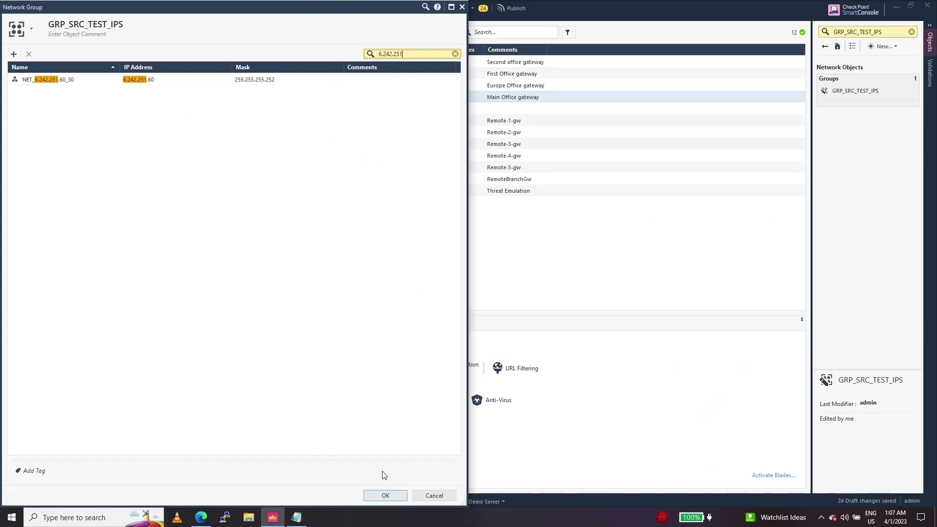
# - Check the matches against the Notepad script and close the GRP_SRC_TEST_IPS group window
pyautogui.click(297, 518)
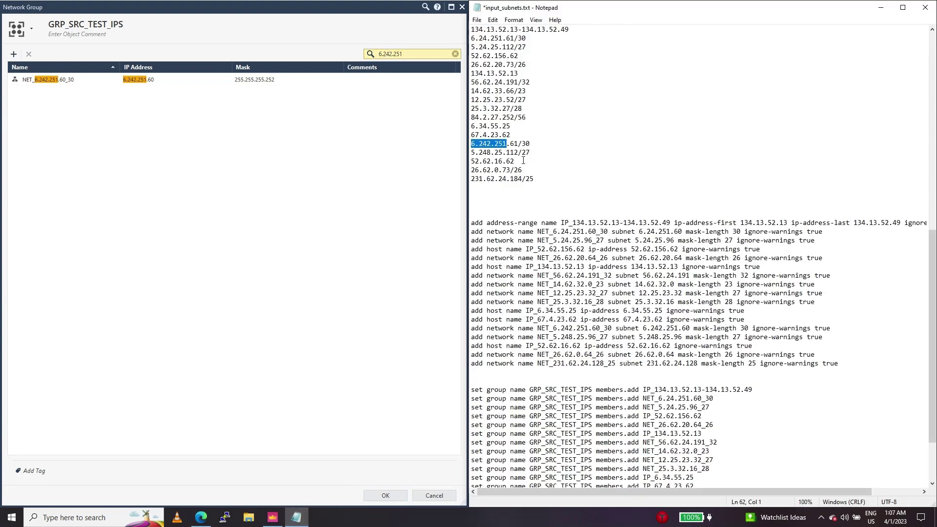
pyautogui.moveTo(612, 328); pyautogui.dragTo(553, 328)
pyautogui.scroll(1, 592, 291)
pyautogui.scroll(3, 592, 290)
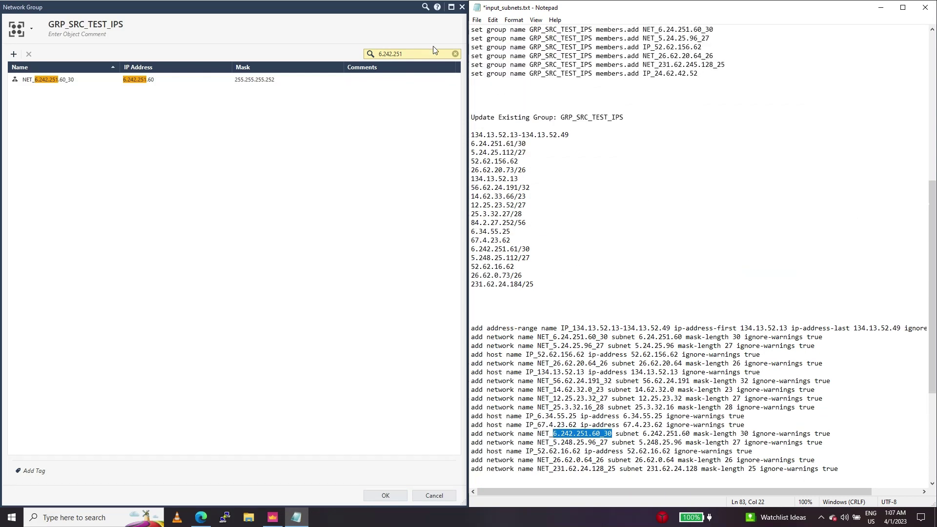
pyautogui.click(462, 7)
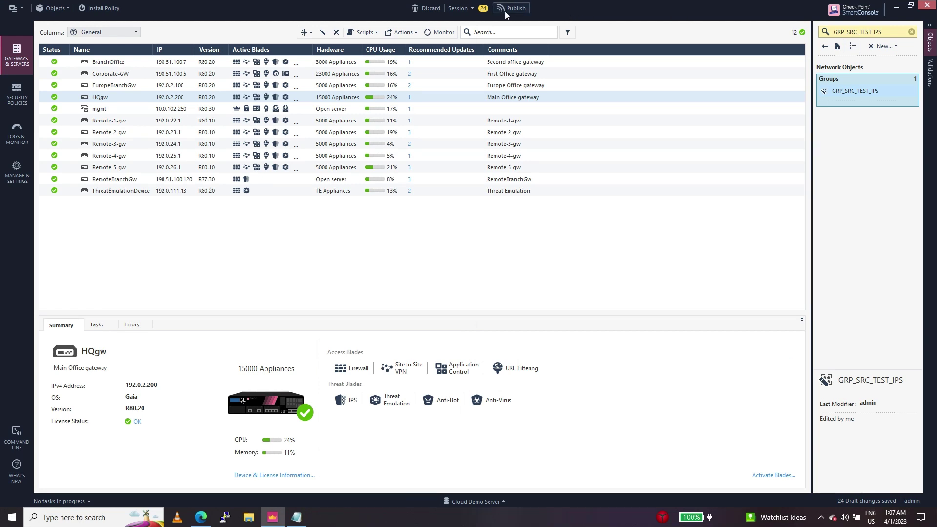